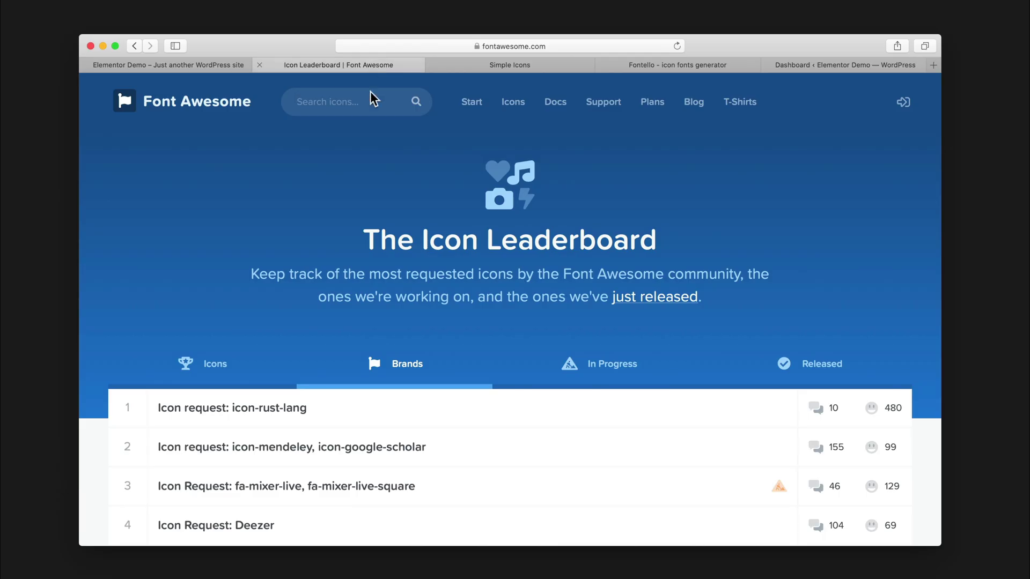
Scroll the Brands leaderboard to the 'Icon request: tiktok (tik-tok)' entry.
scroll(166, 315, down, 3)
scroll(166, 315, up, 3)
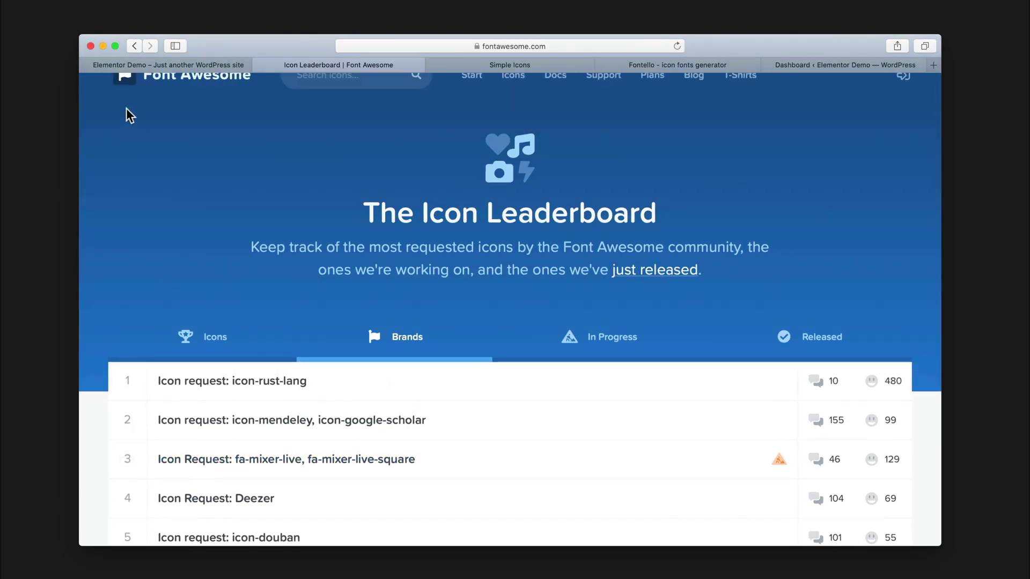
scroll(121, 249, up, 1)
scroll(121, 248, down, 5)
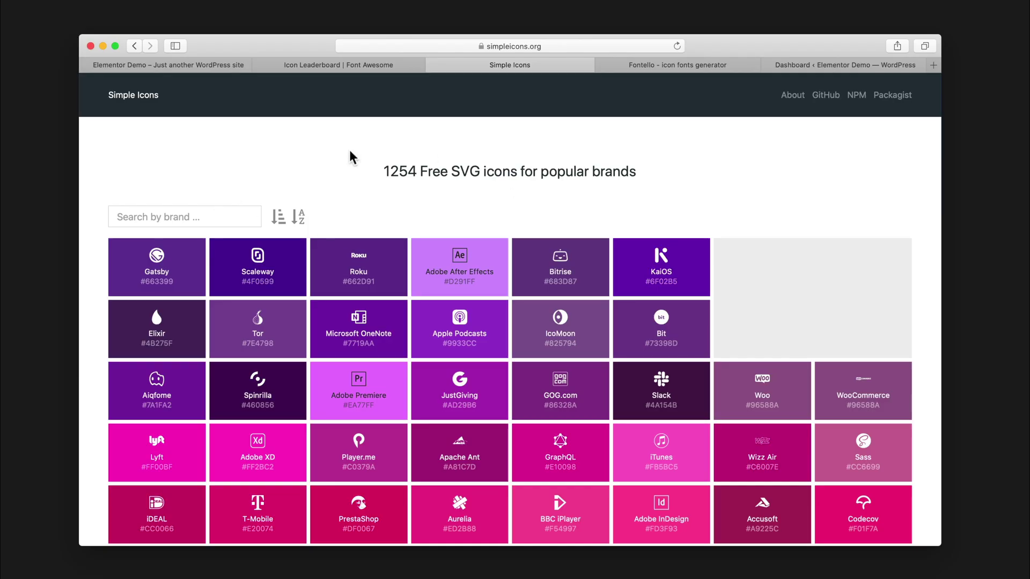
Search Simple Icons for 'tiktok', download the Tik Tok SVG, and switch to Fontello.
click(184, 215)
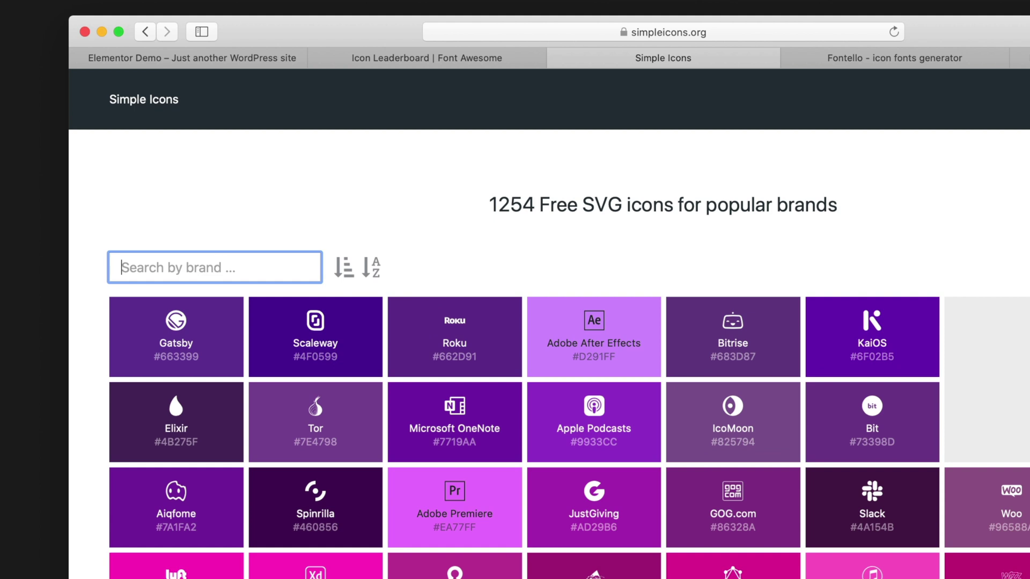
text(tiktok)
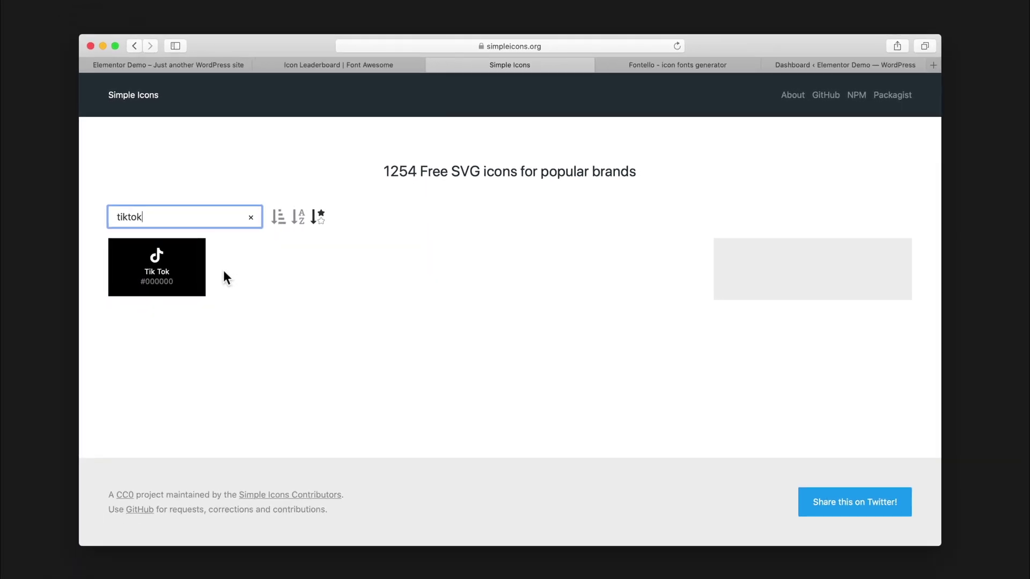
click(170, 279)
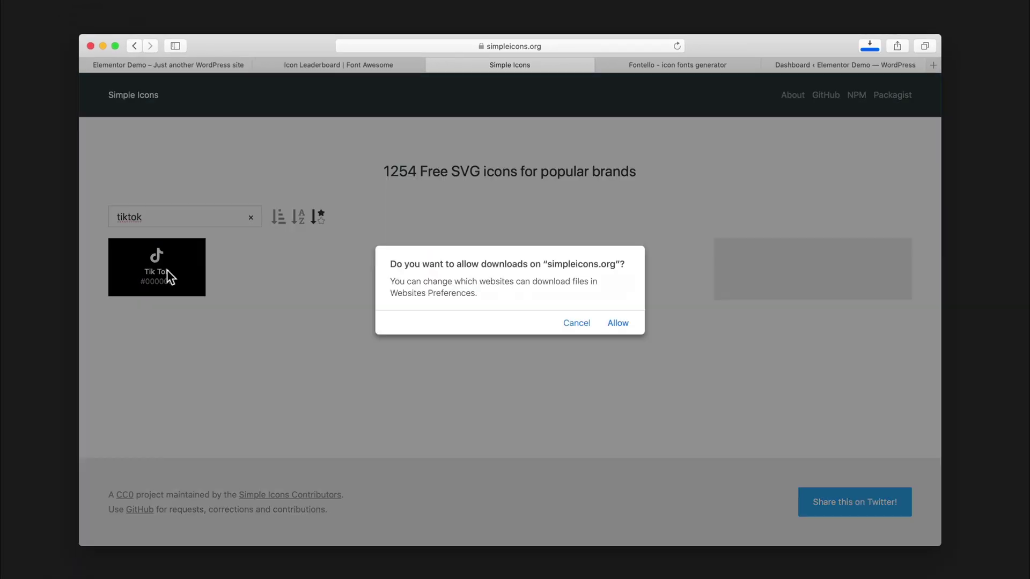
click(618, 323)
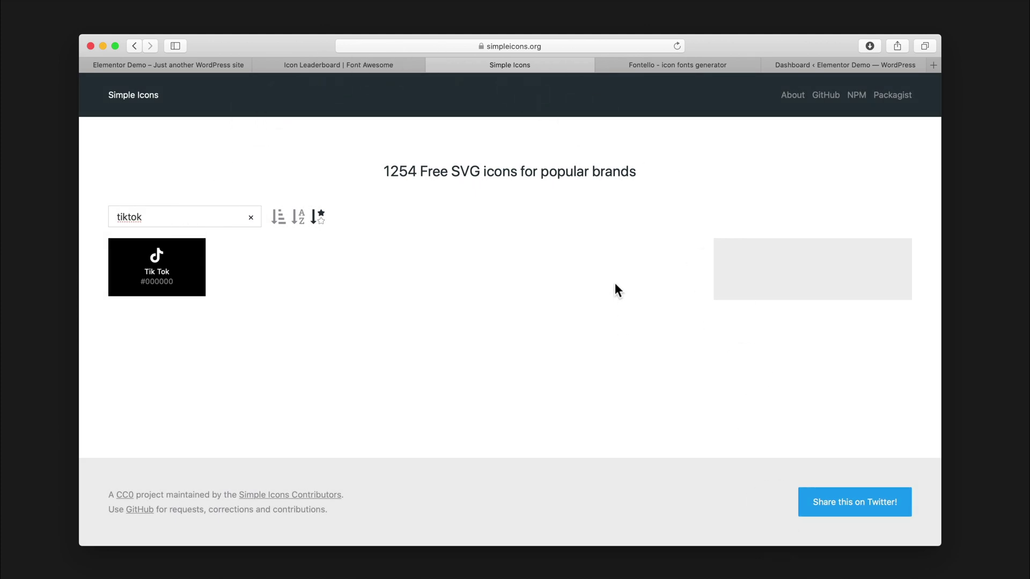
click(626, 66)
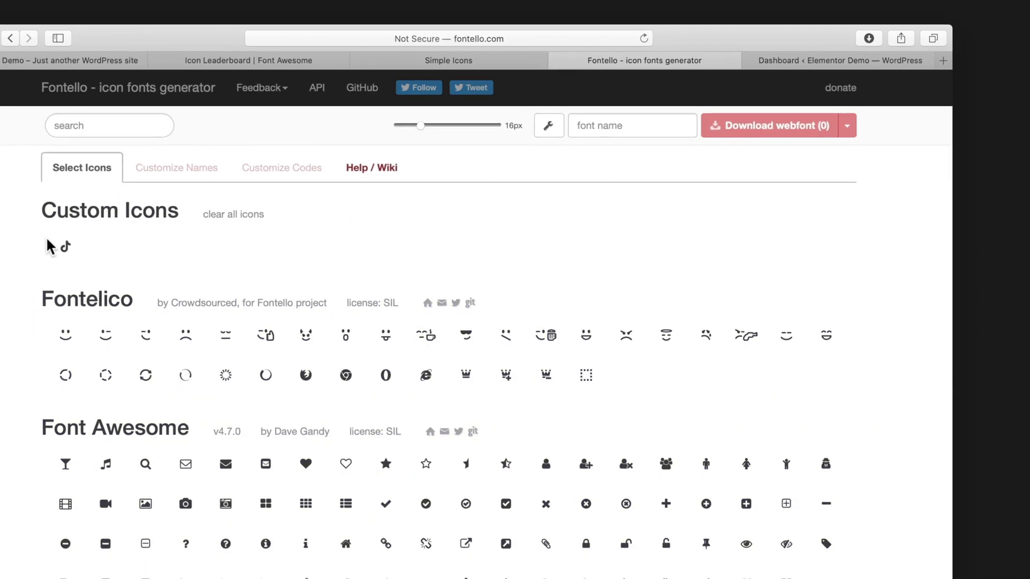
Build a Fontello webfont named 'tiktok' from the TikTok SVG and download it.
click(55, 249)
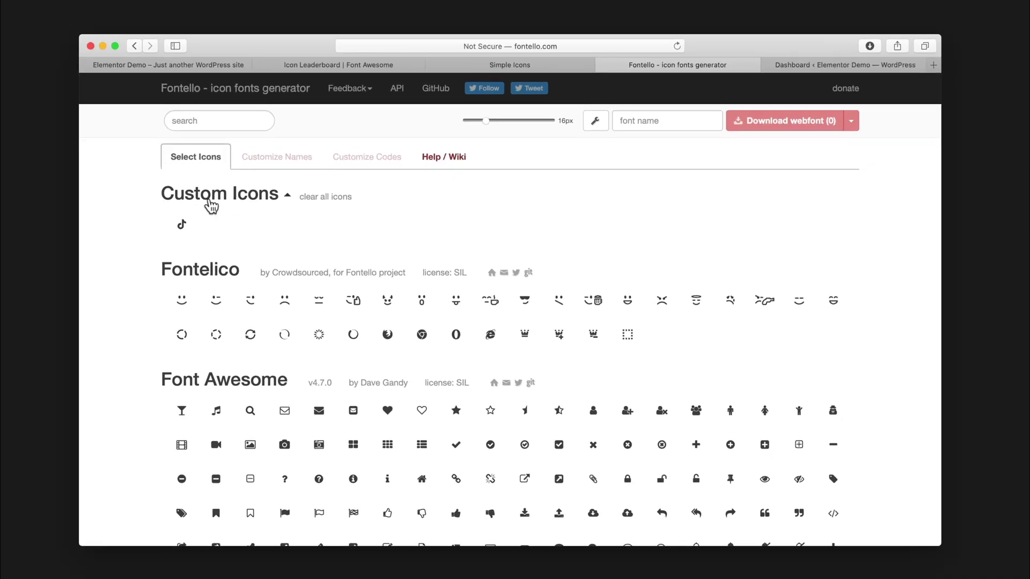
click(181, 225)
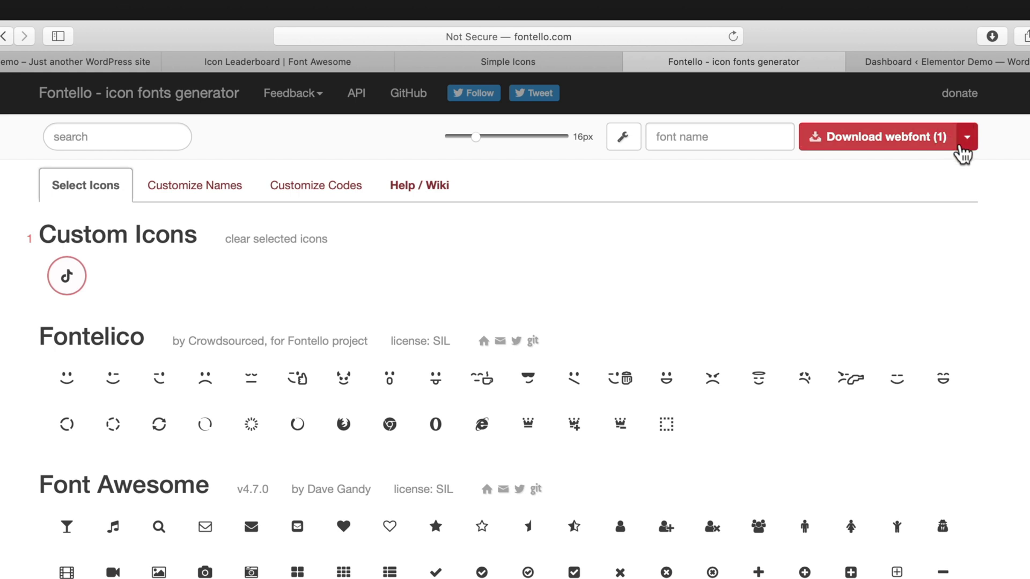
click(715, 138)
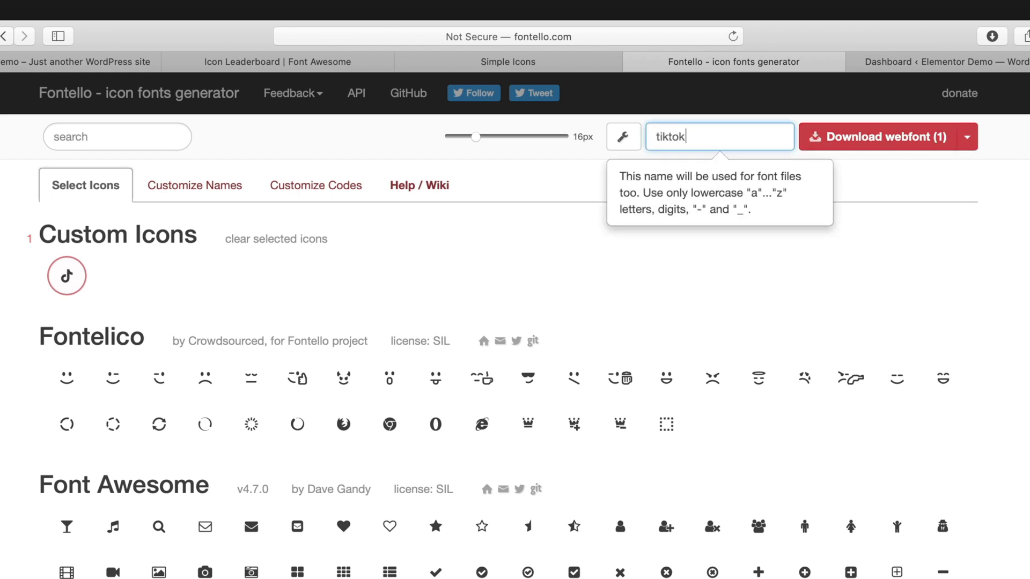
click(850, 142)
click(851, 143)
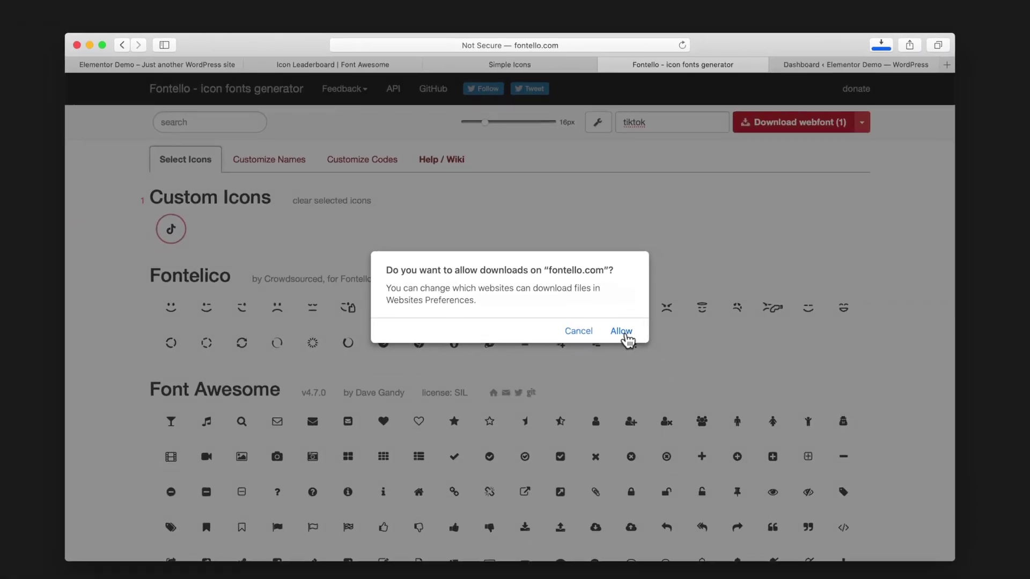
click(622, 331)
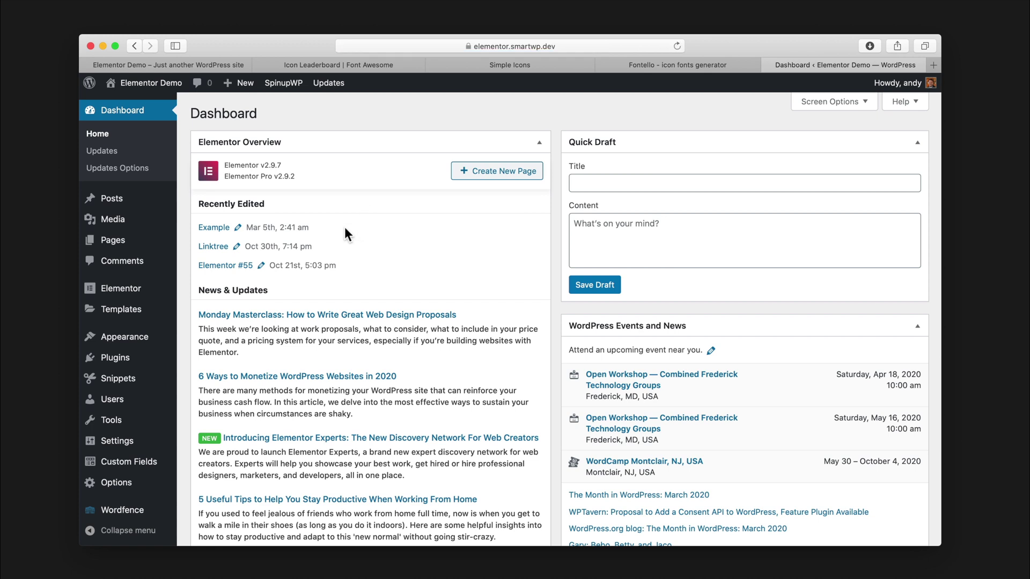
Upload the Fontello ZIP as a new Elementor custom icon set named tiktok.
mouse_move(86, 291)
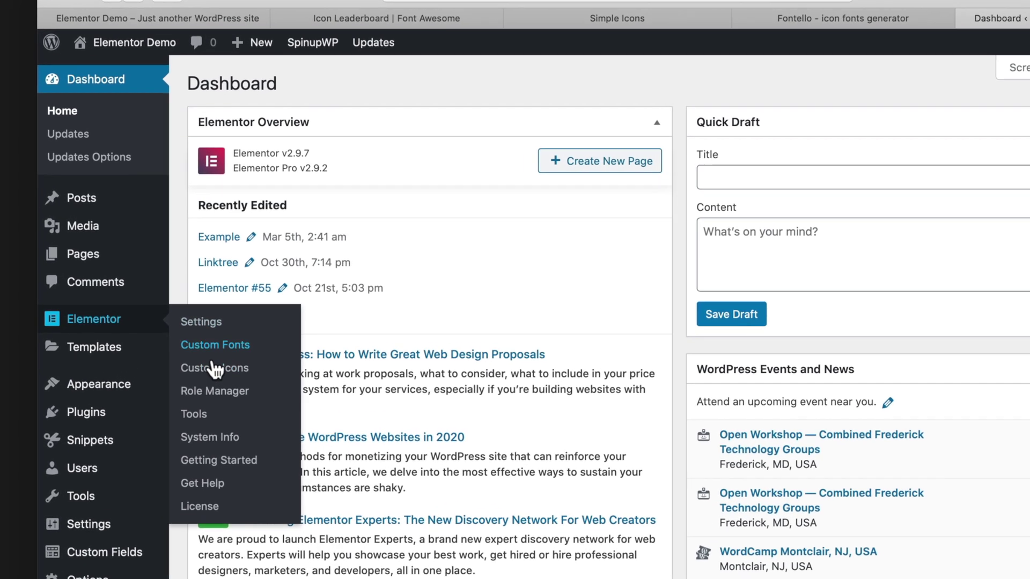
click(214, 367)
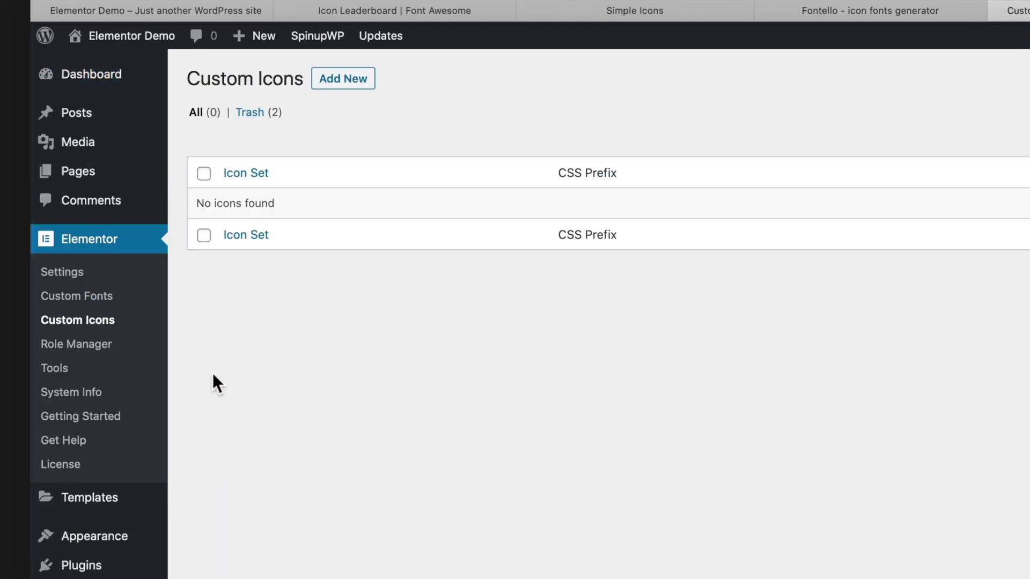
click(331, 81)
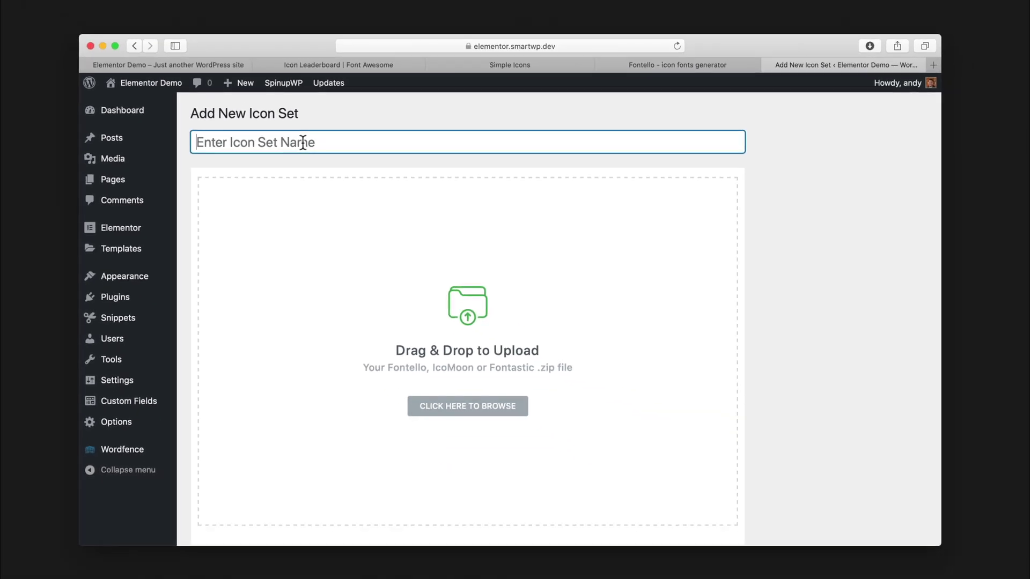
drag(1029, 316, 439, 282)
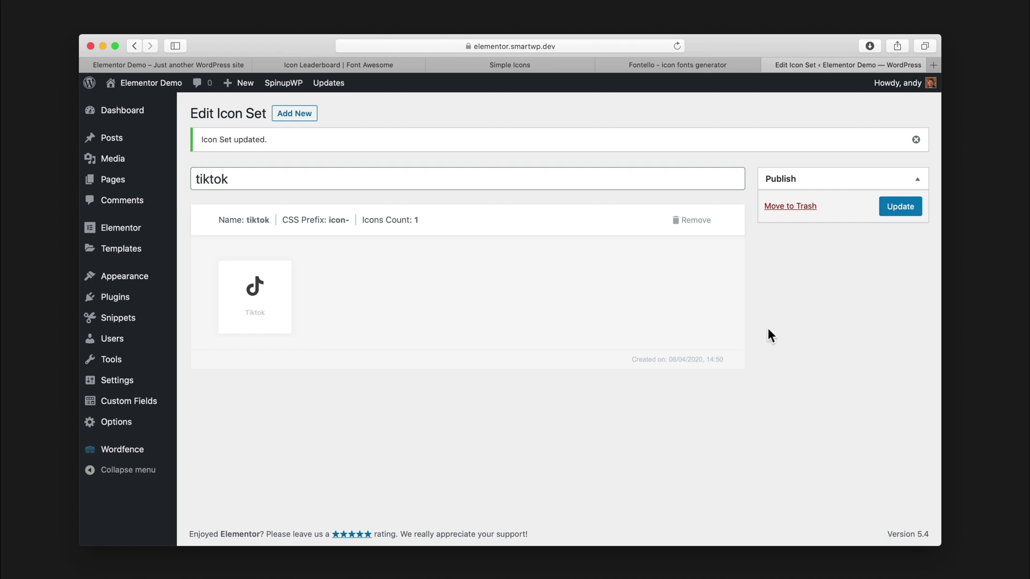
Check the Our Teaching Team social icons on the live site, then open the page in Elementor.
mouse_move(152, 87)
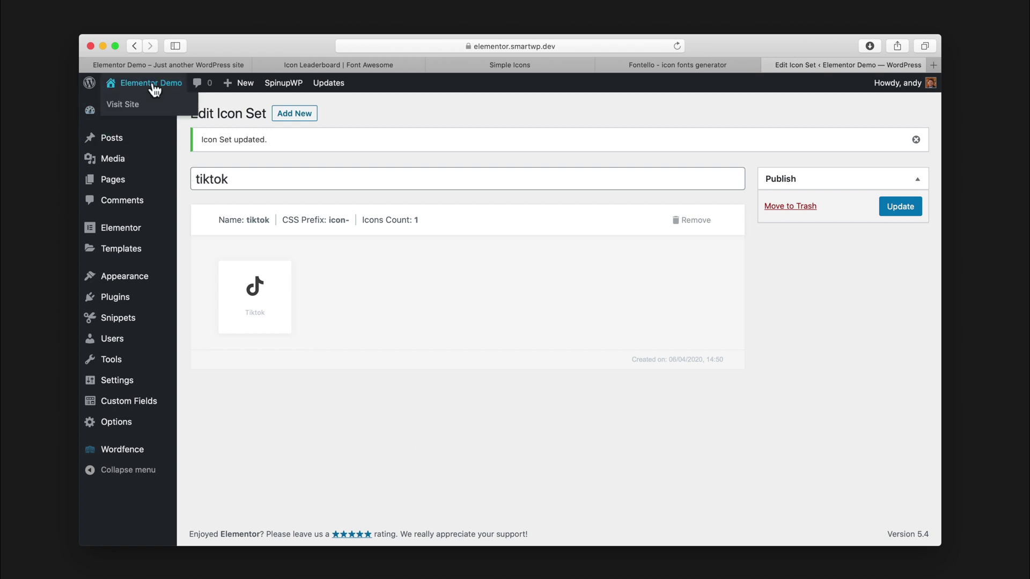
scroll(274, 346, down, 10)
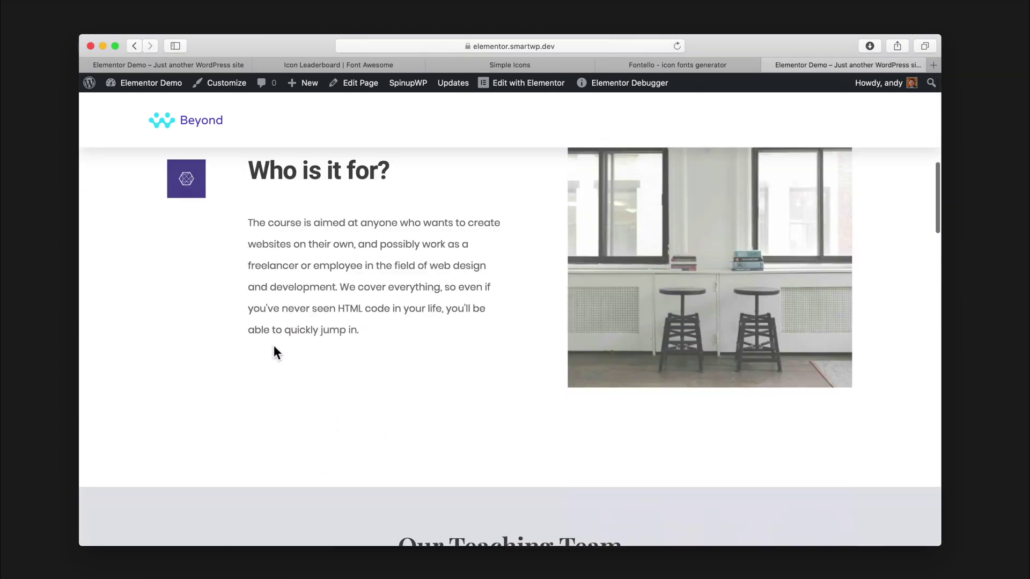
scroll(273, 346, down, 3)
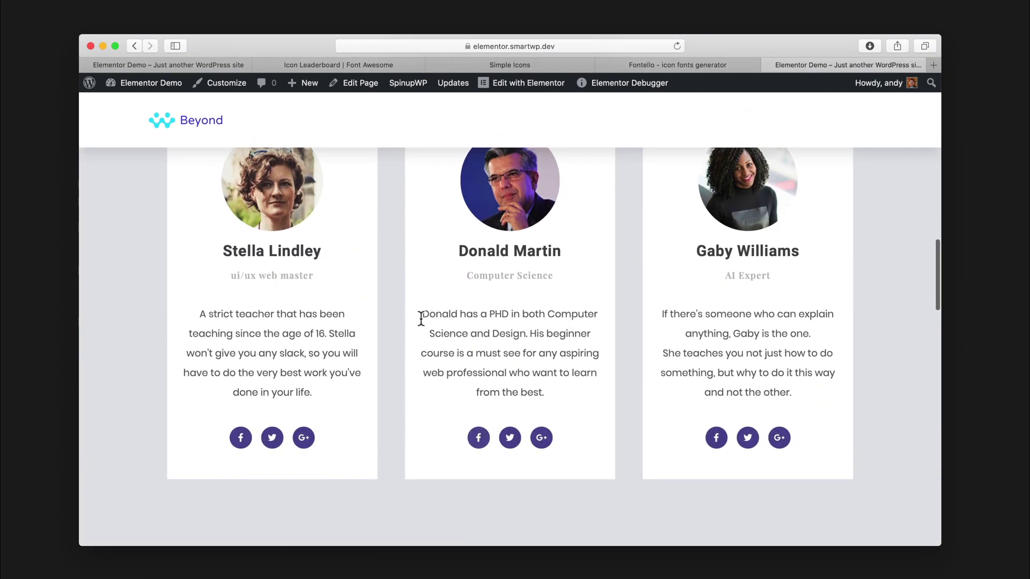
scroll(328, 300, up, 2)
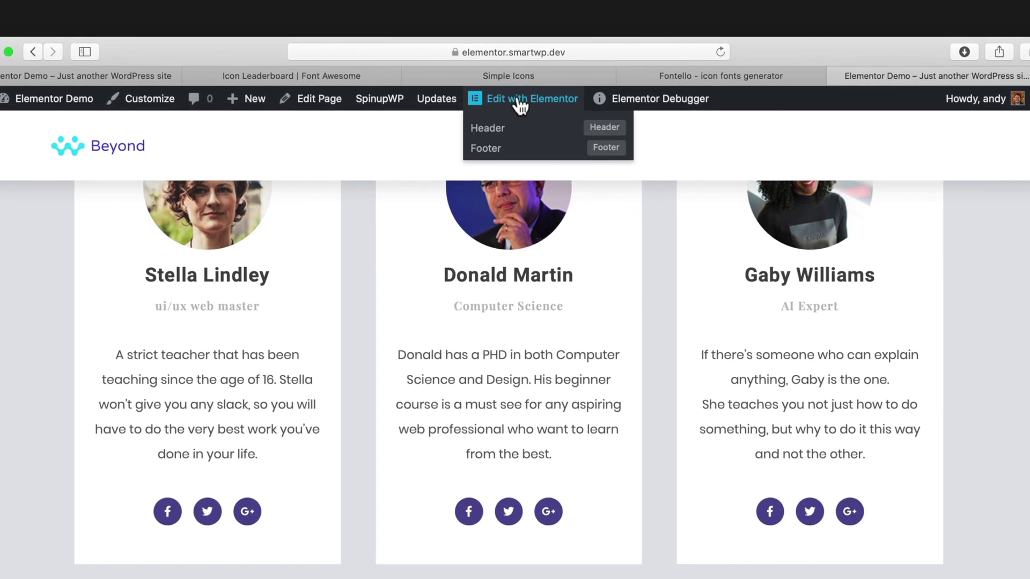
click(518, 100)
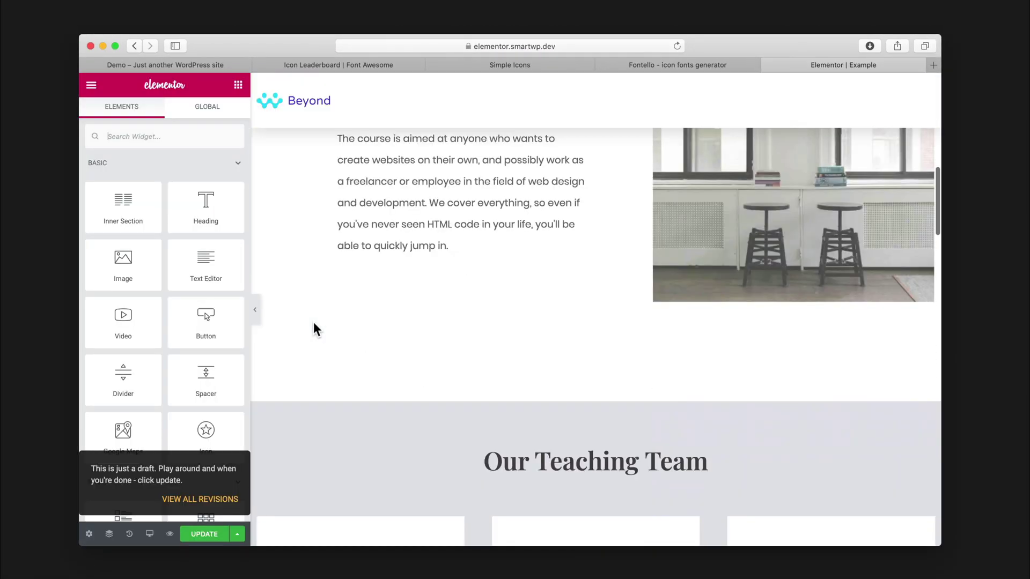
Add a fourth social icon to the first teacher card and bring up the Icon Library for it.
scroll(267, 397, down, 8)
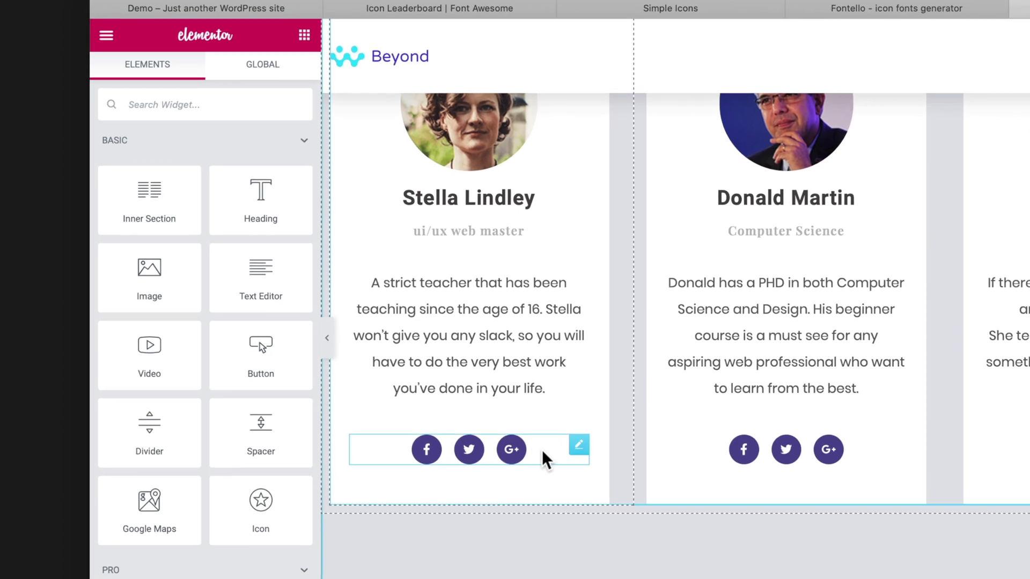
click(577, 451)
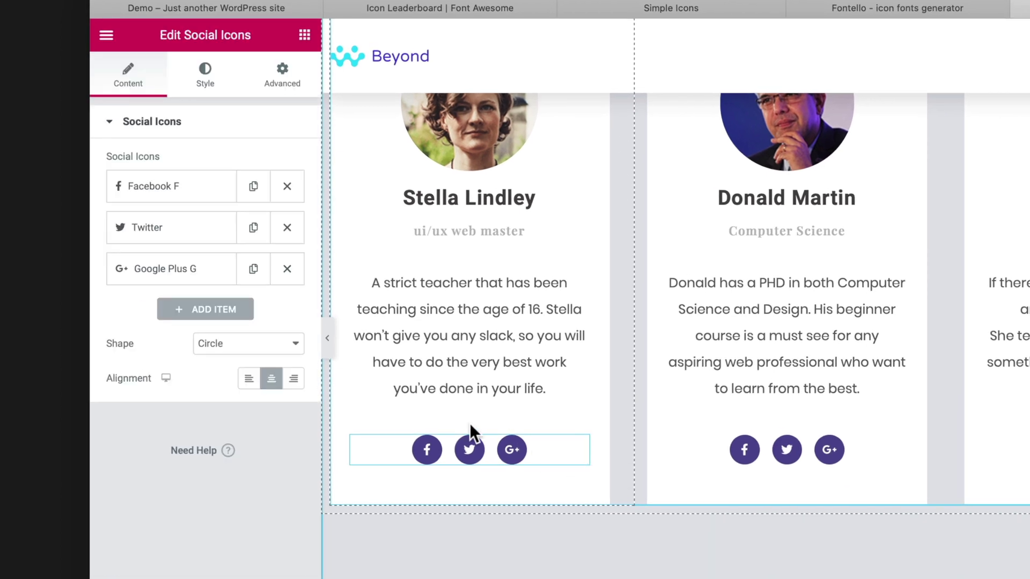
click(206, 311)
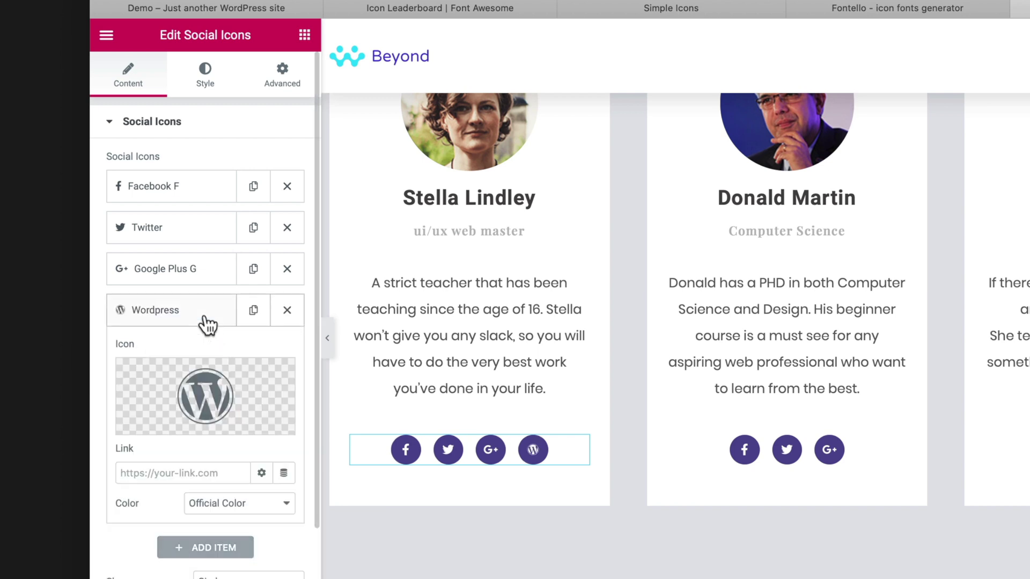
mouse_move(198, 378)
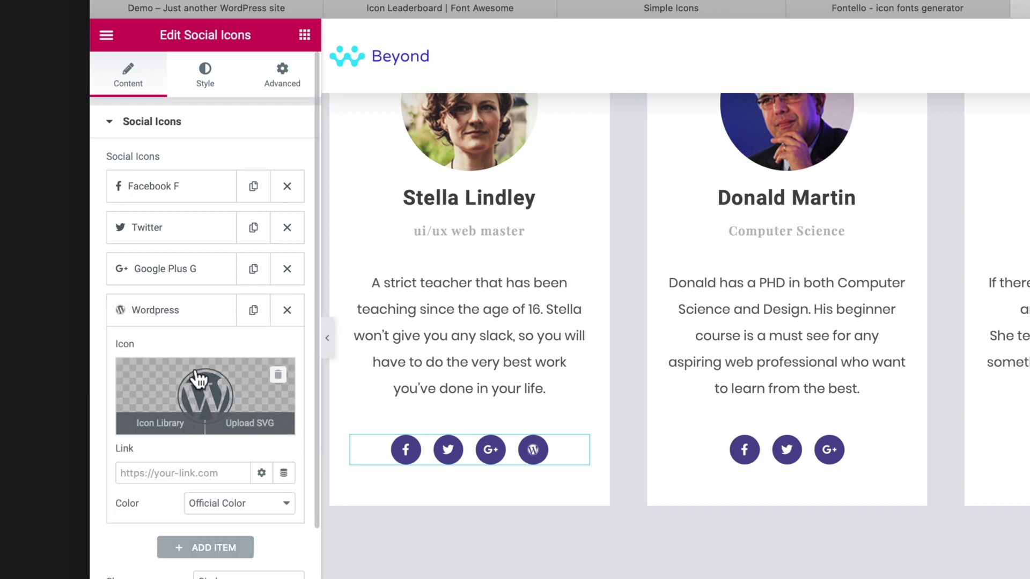
click(168, 423)
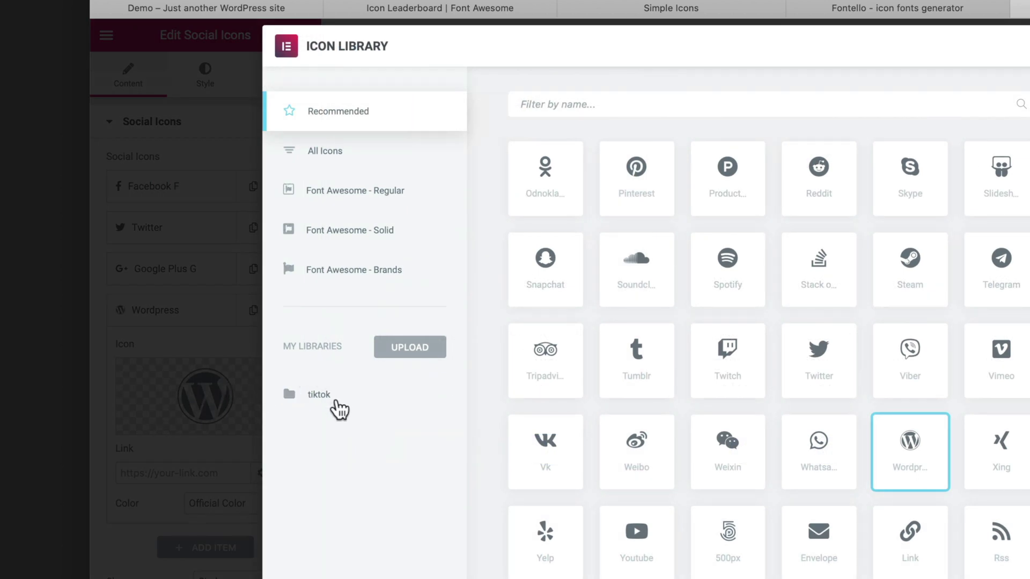
Insert the Tiktok icon from the custom tiktok library as the card's fourth social icon.
click(362, 404)
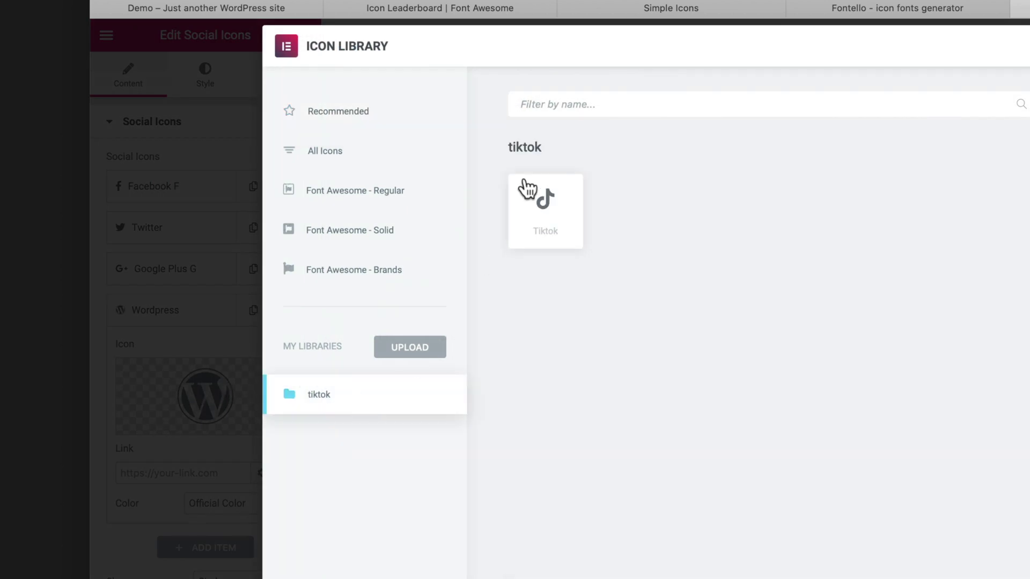
click(527, 188)
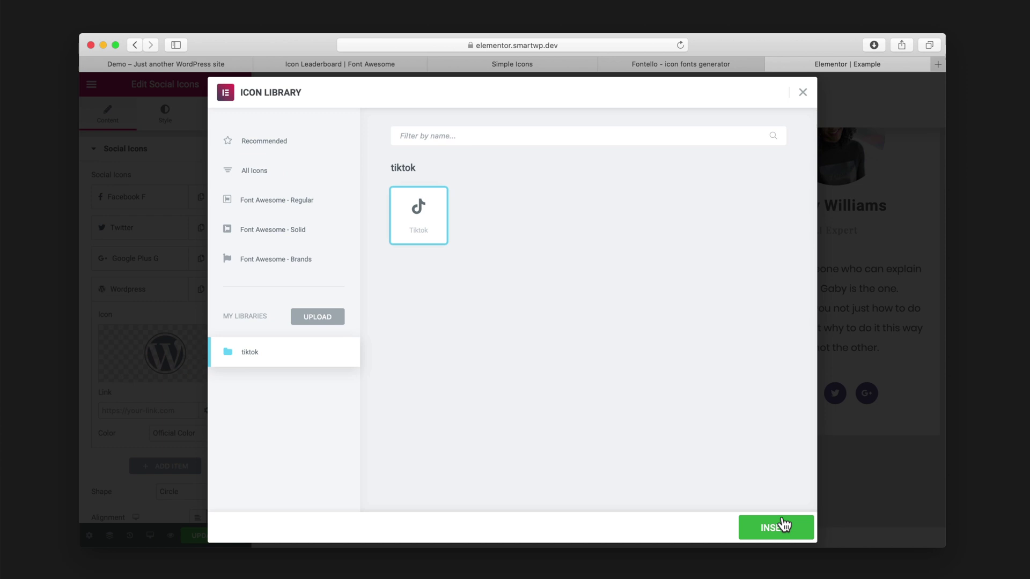
click(781, 526)
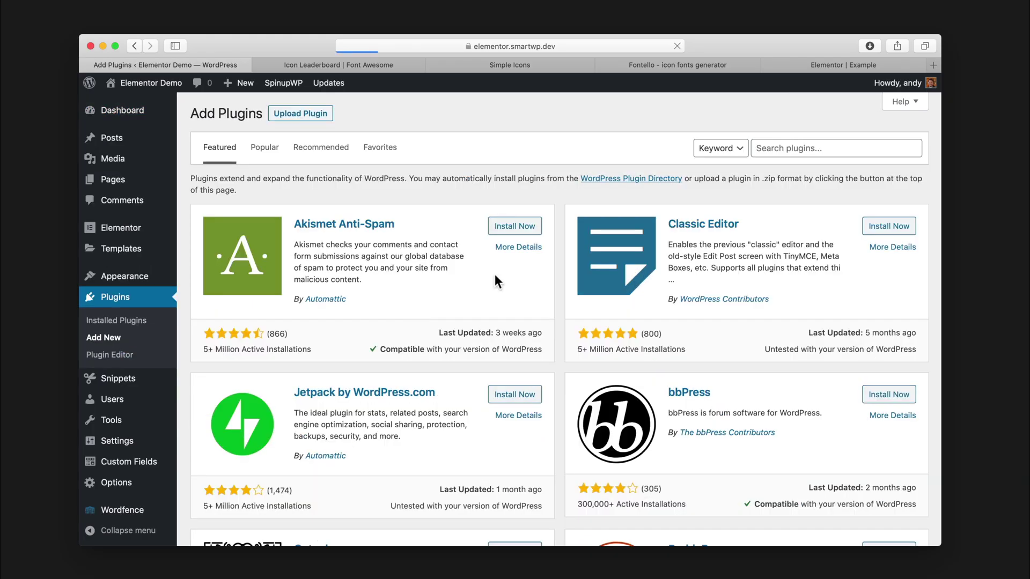
Search plugins for 'popular brands' and install Popular Brand SVG Icons – Simple Icons.
click(824, 144)
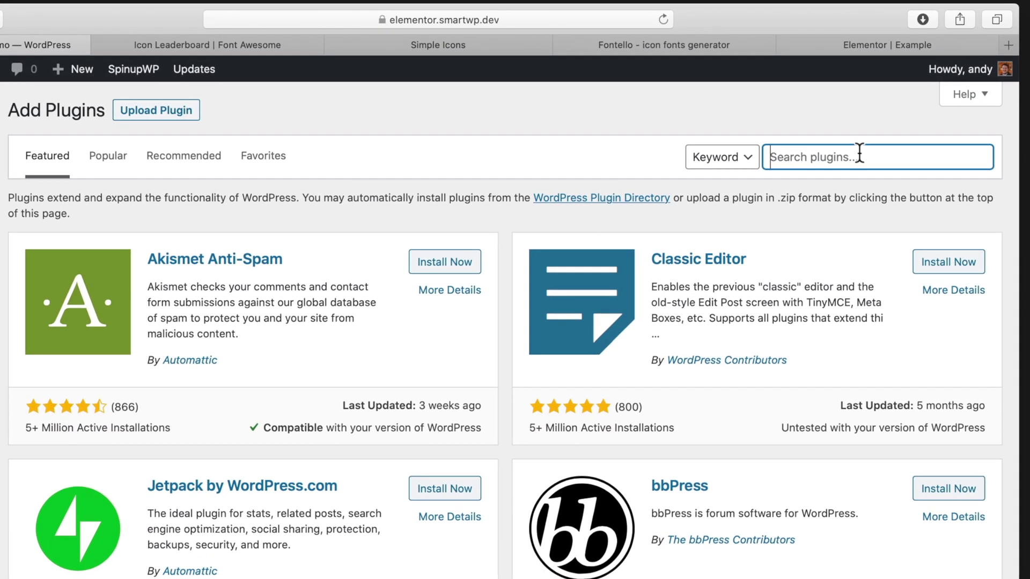
text(popular bra)
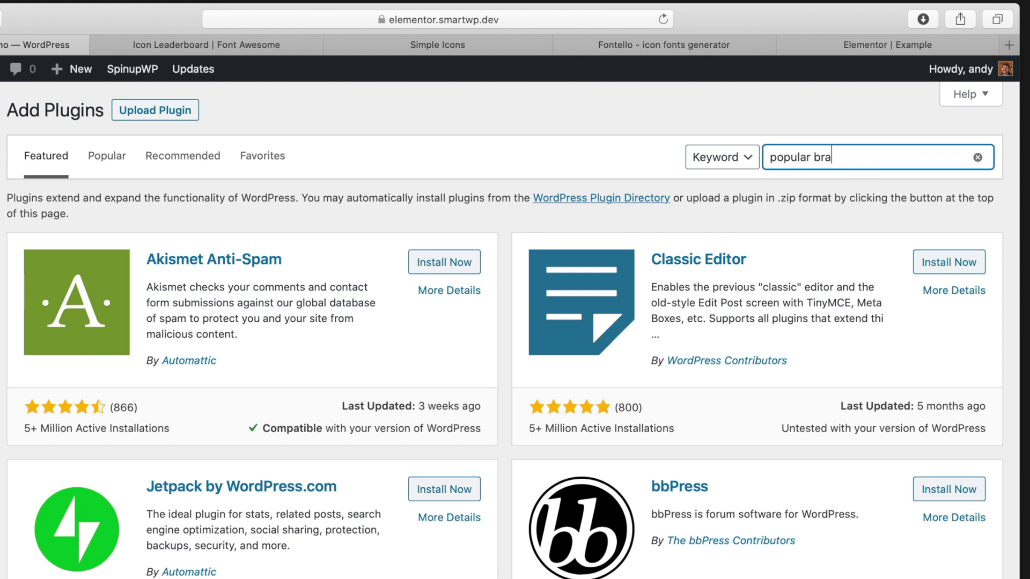
text(nds)
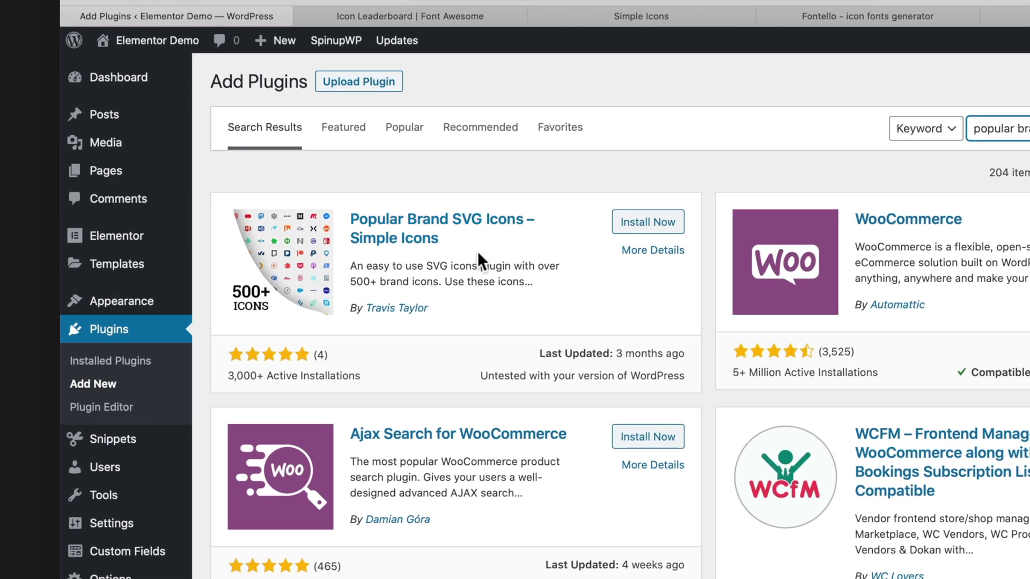
click(634, 230)
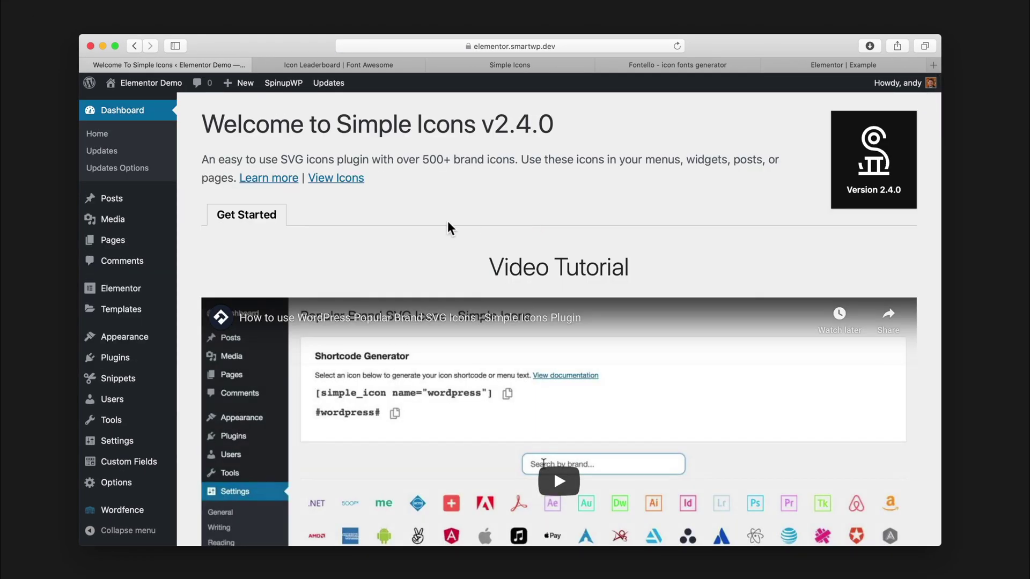
Go to the Simple Icons settings page under Settings.
scroll(214, 288, down, 5)
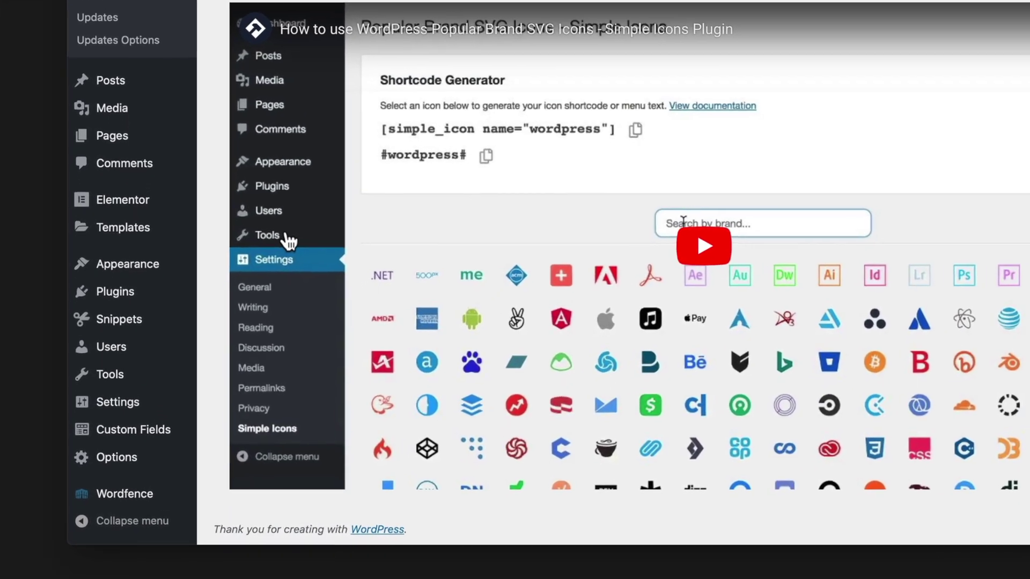
mouse_move(156, 405)
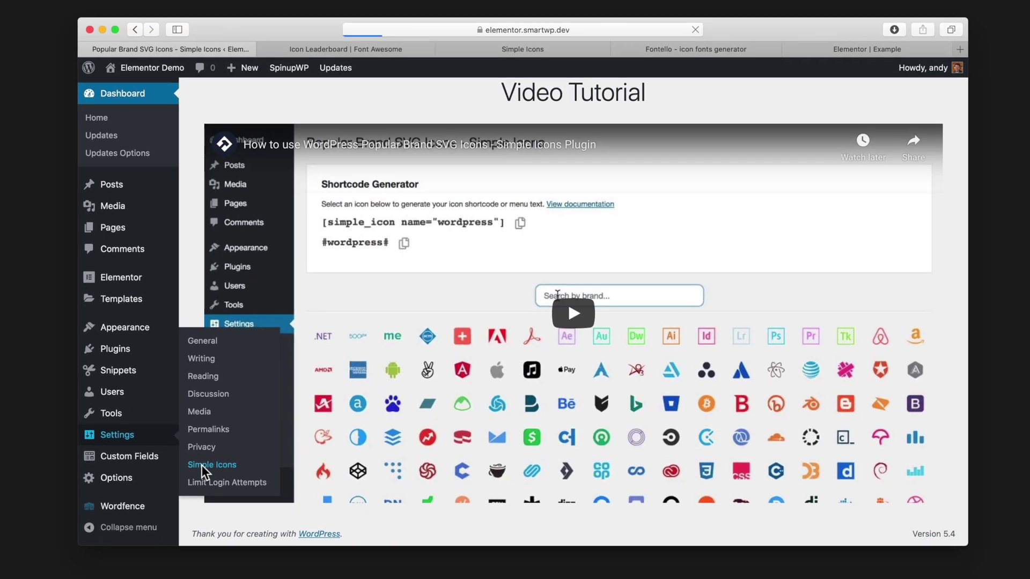
click(227, 446)
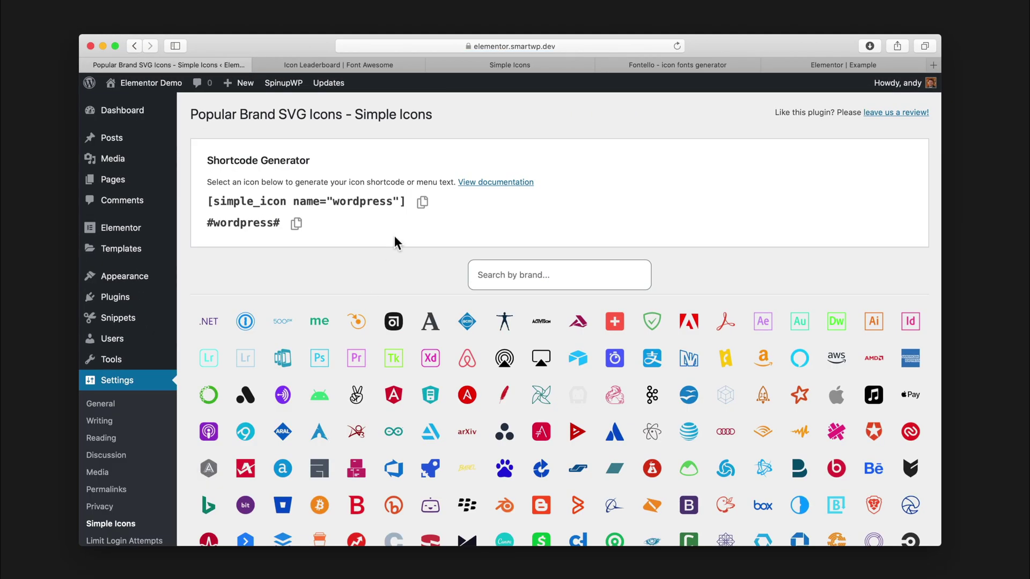
scroll(395, 242, down, 15)
scroll(396, 243, up, 15)
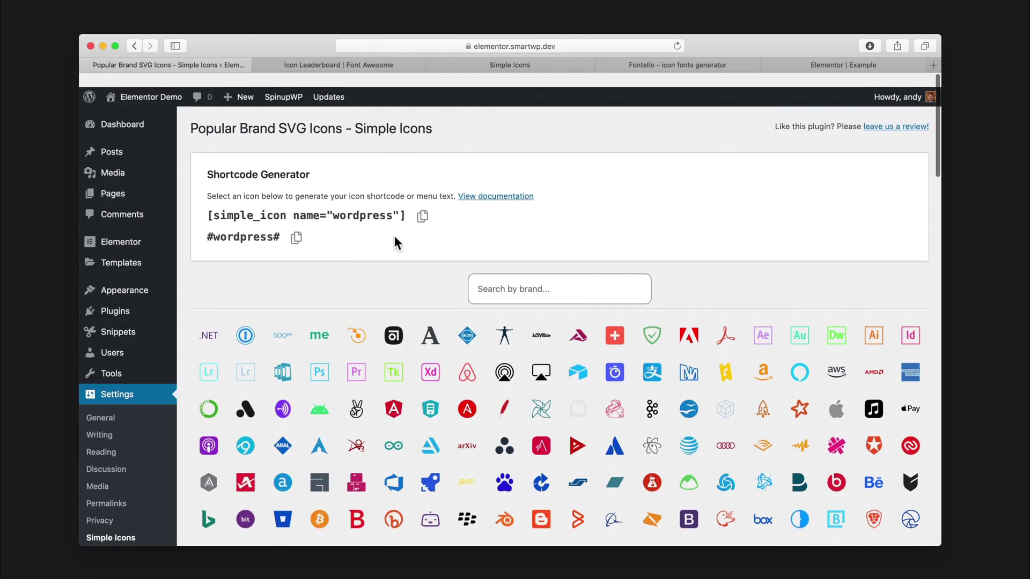
Search 'tiktok', copy its [simple_icon name="tiktok"] shortcode, and start a new post.
click(487, 268)
text(tiktok)
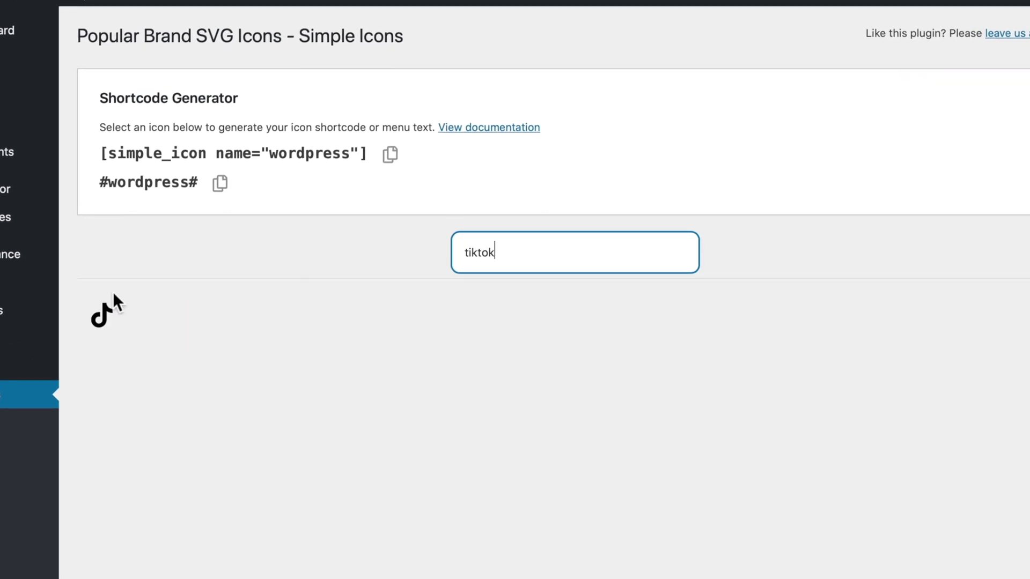
click(99, 322)
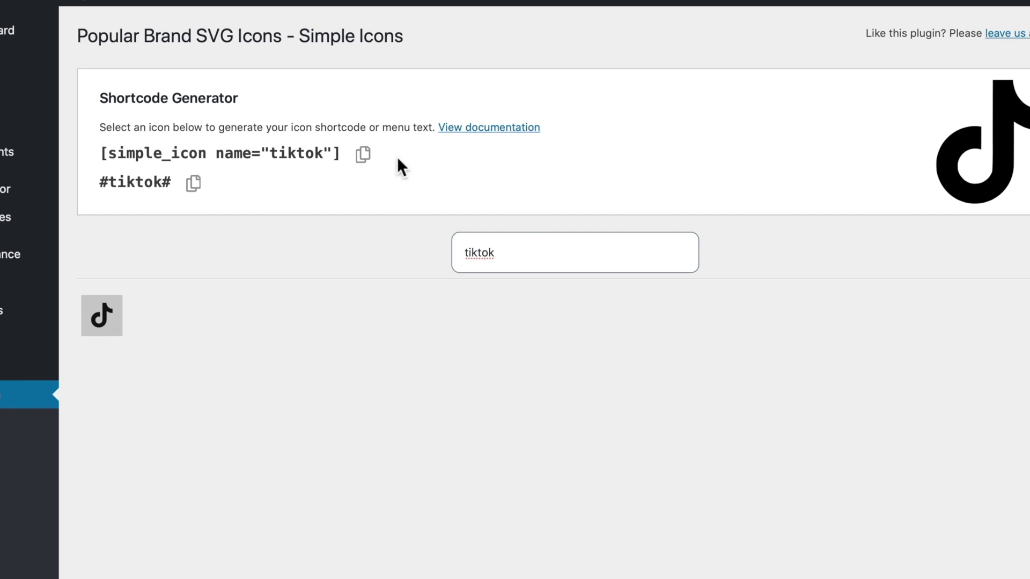
click(362, 154)
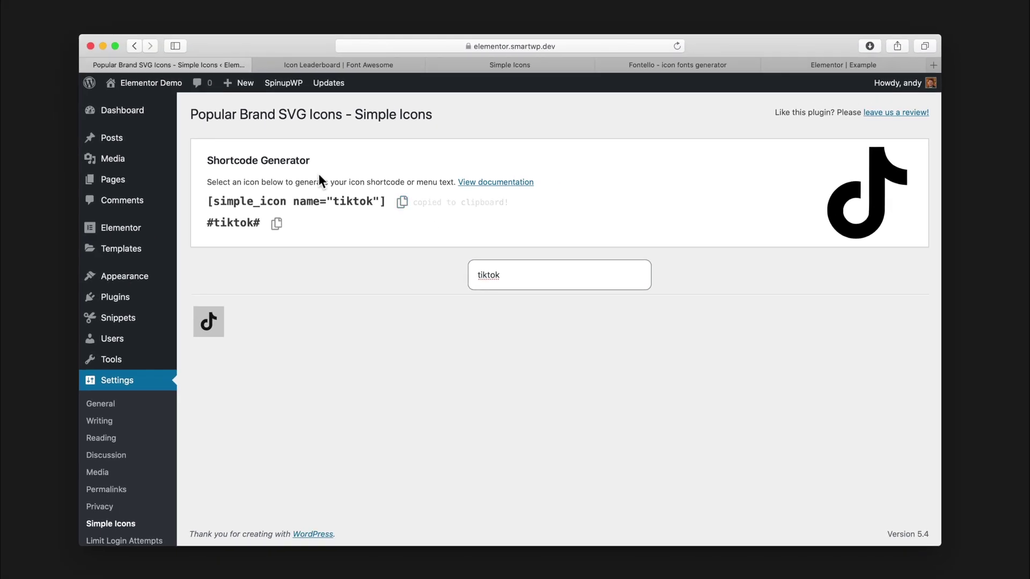
mouse_move(129, 145)
click(203, 162)
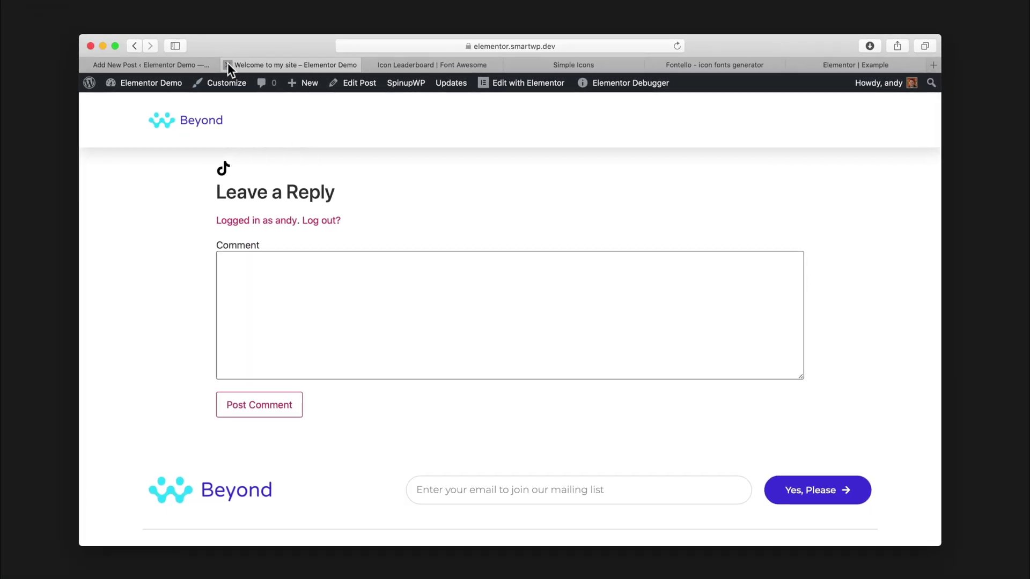
Close the post preview and exit the block editor back to the WordPress admin.
click(227, 64)
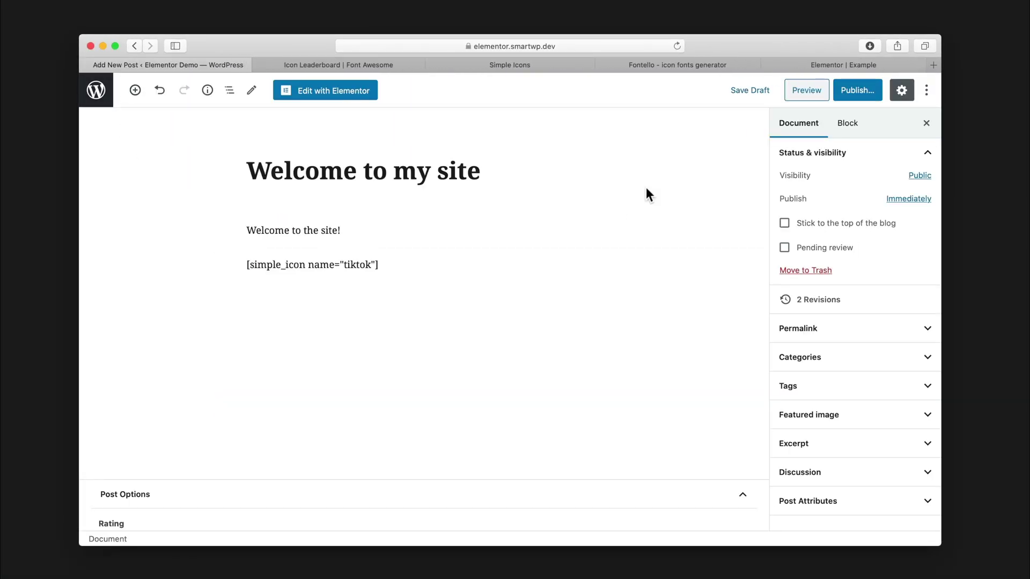
click(108, 95)
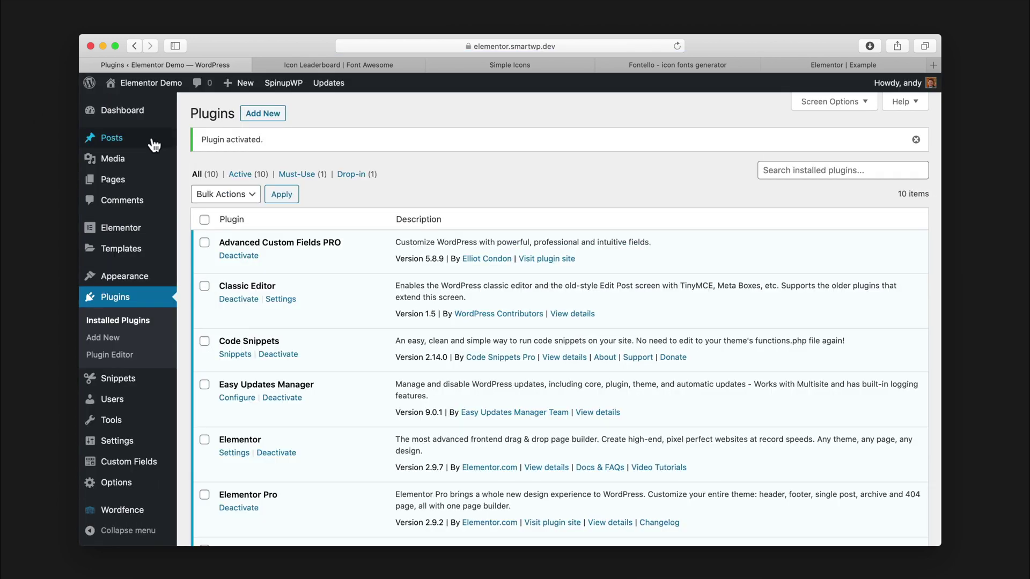
Preview the 'Welcome to my site' post, confirm the TikTok icon appears, then select the [simple_icon name="tiktok"] shortcode in the editor.
mouse_move(153, 140)
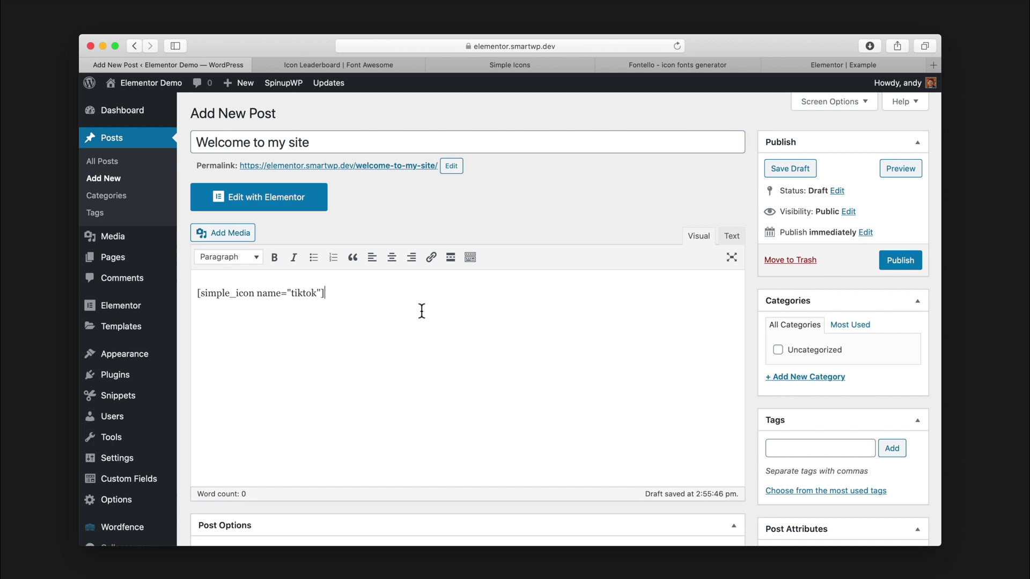
click(900, 168)
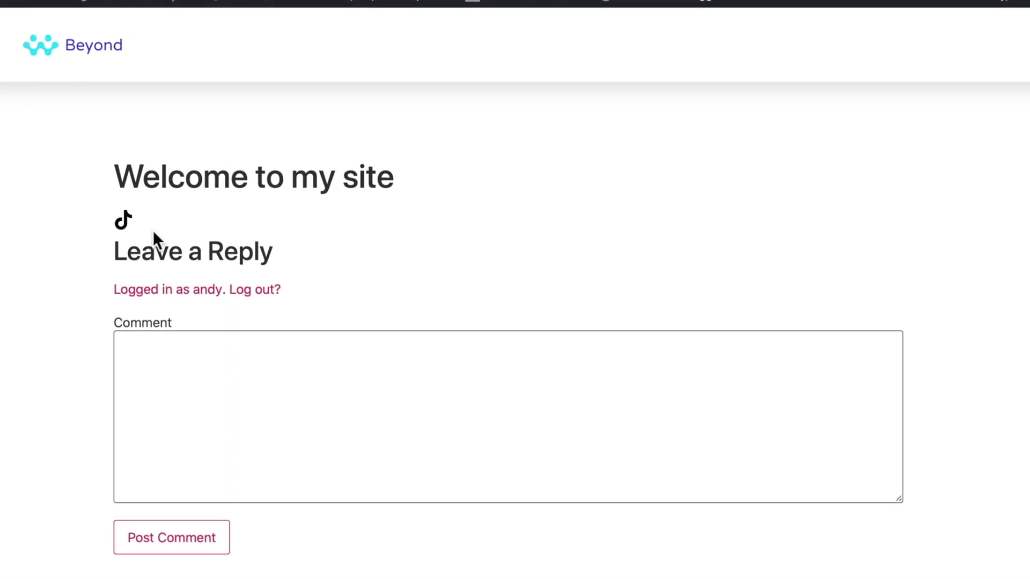
drag(153, 230, 101, 225)
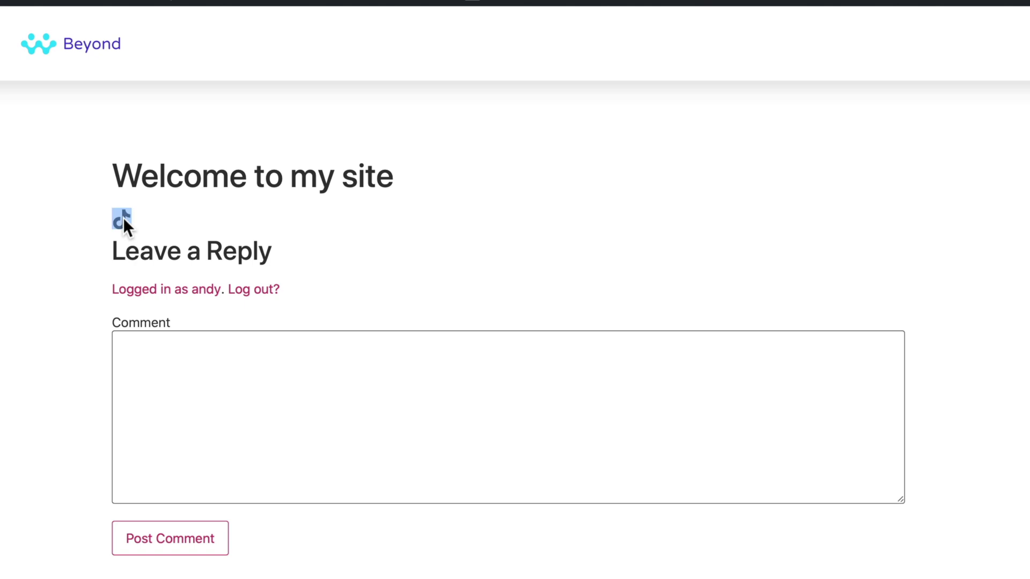
click(94, 3)
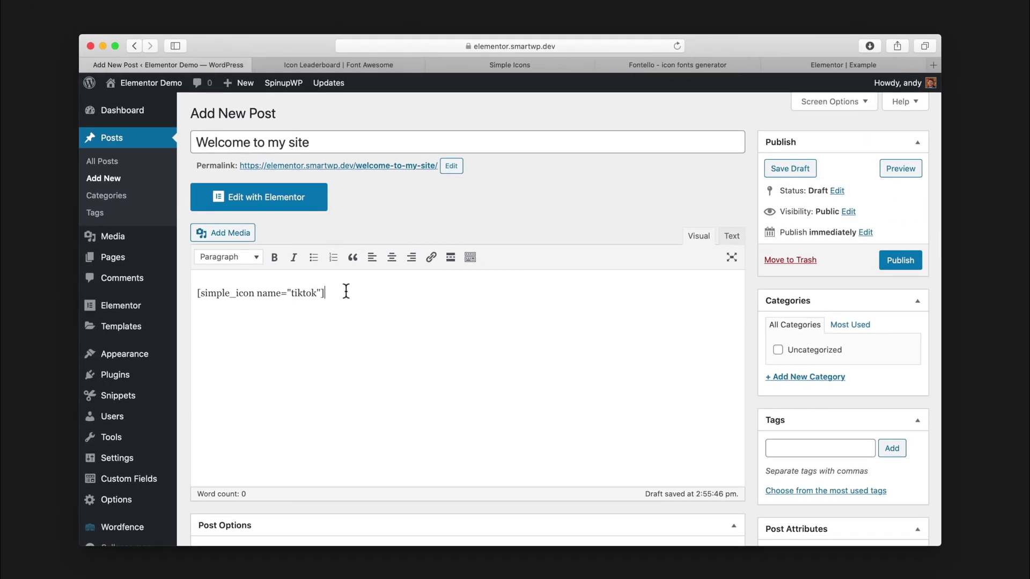
drag(346, 292, 186, 285)
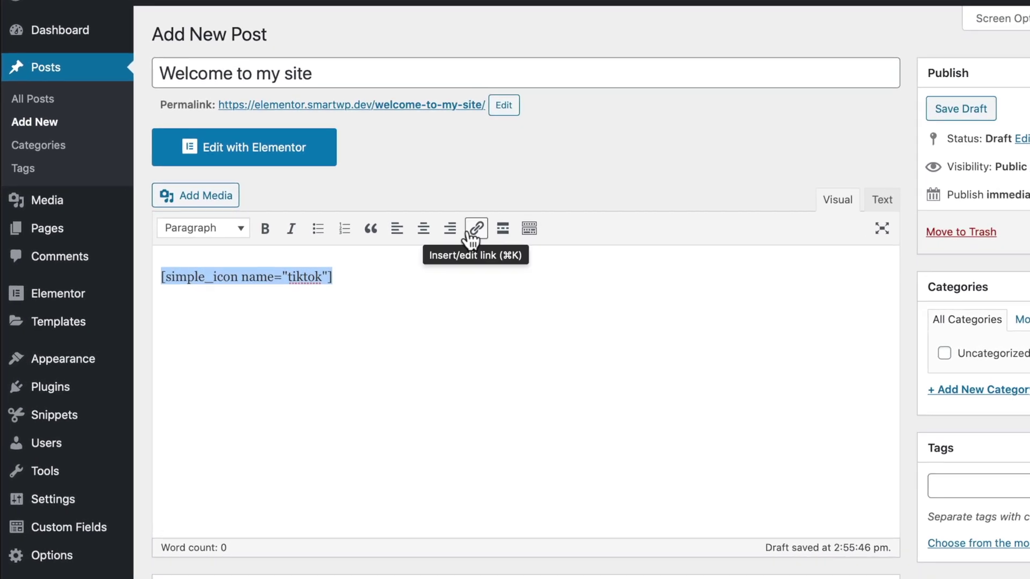
click(473, 237)
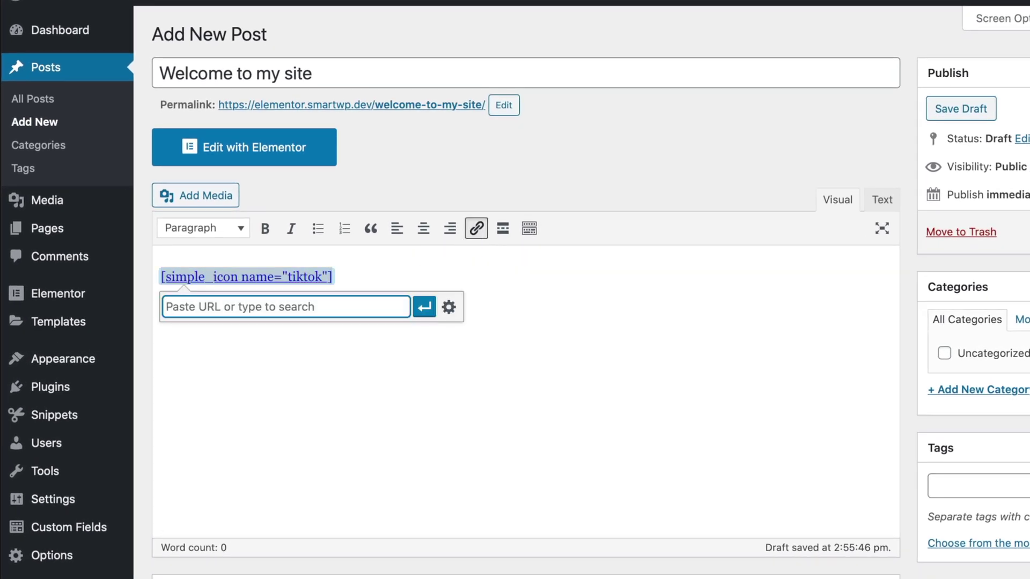
text(https://google.com)
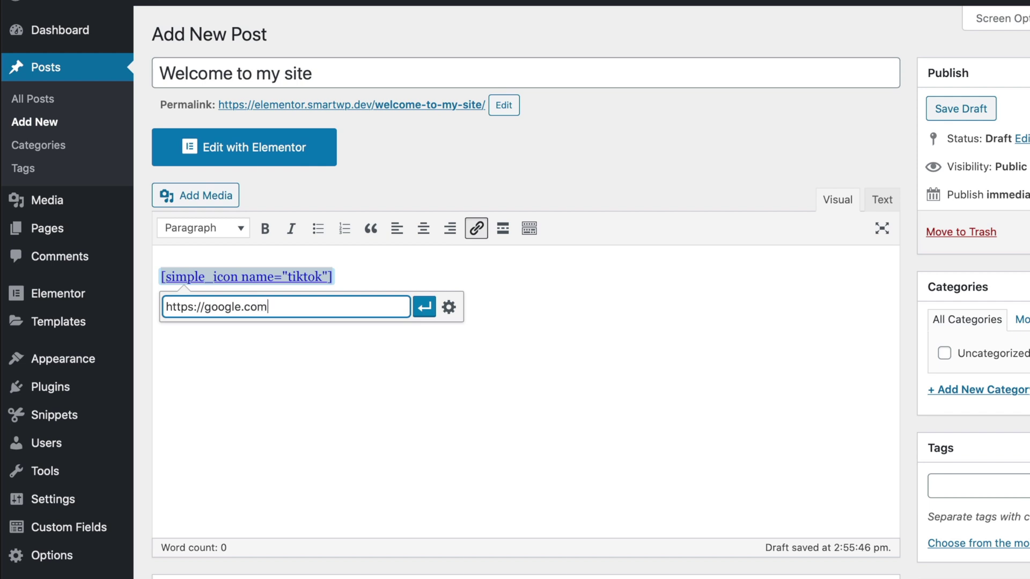
key(Return)
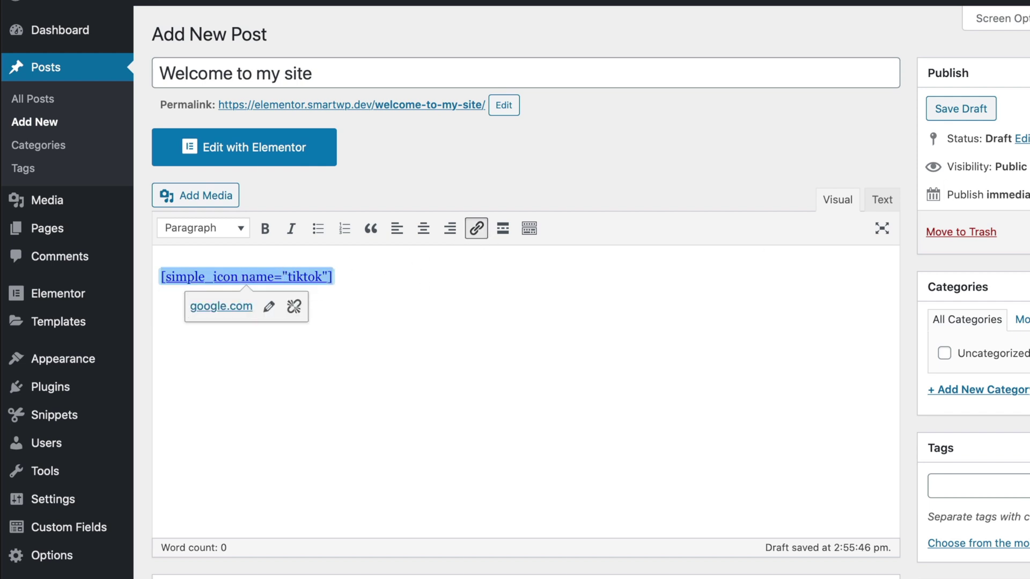